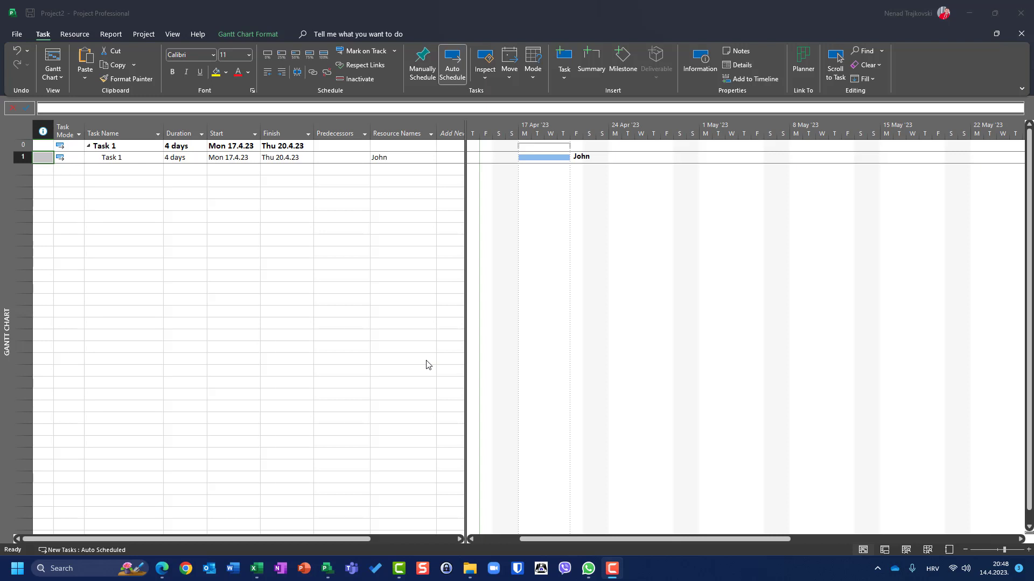
- Rename the project summary task to Project
left_click(114, 146)
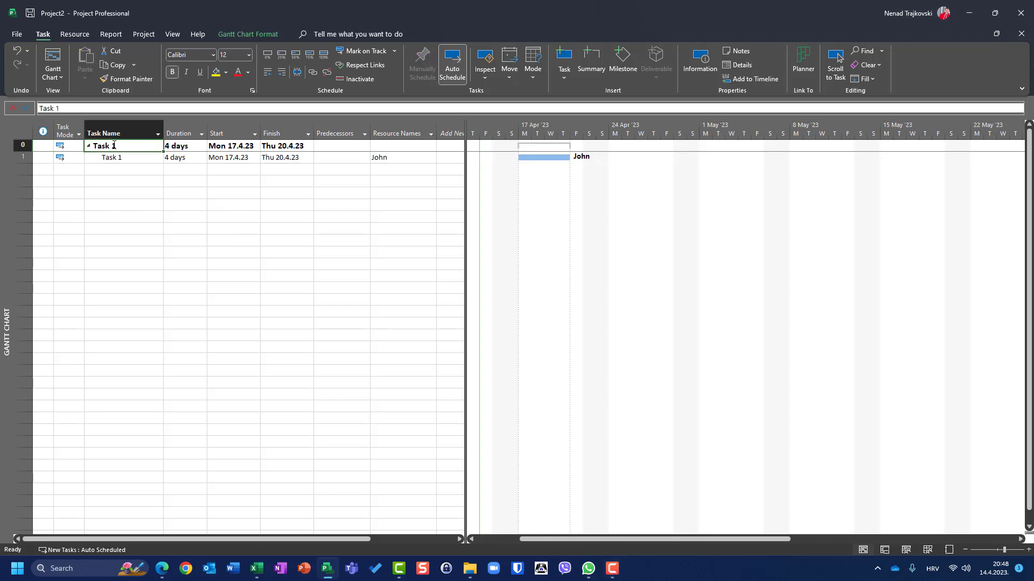
type("Project")
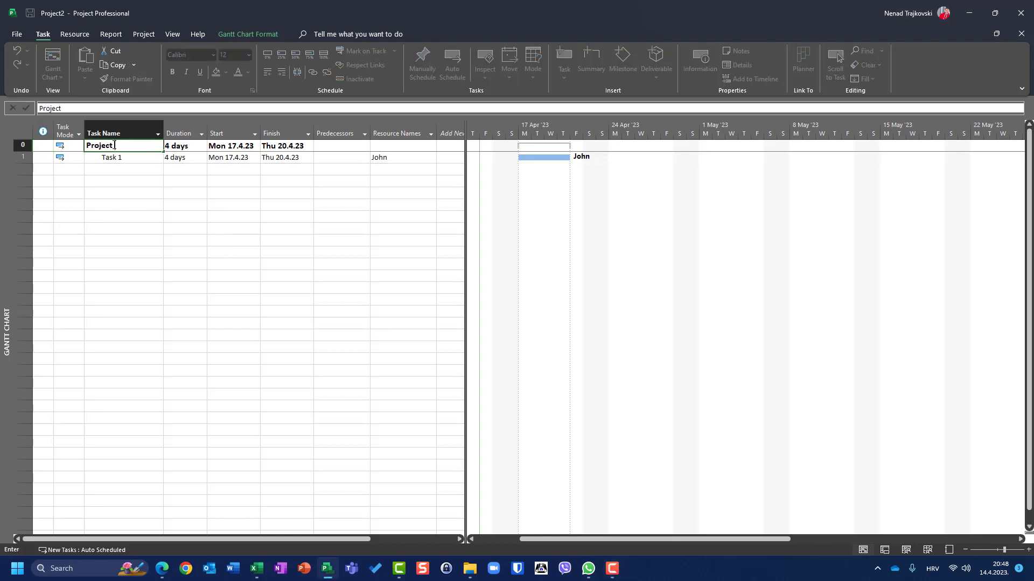
key("Return")
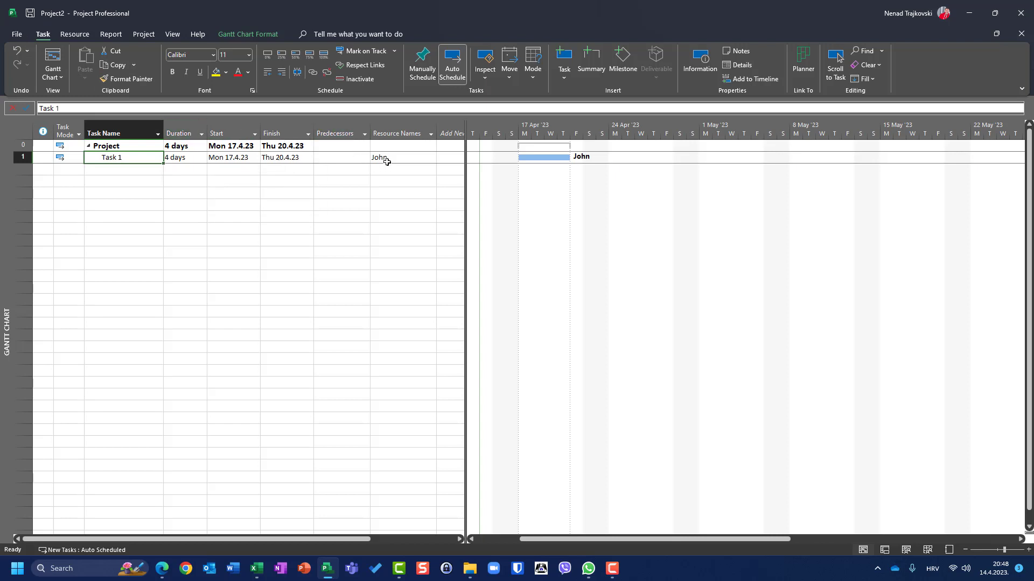
- Switch the view to Task Usage
left_click(55, 56)
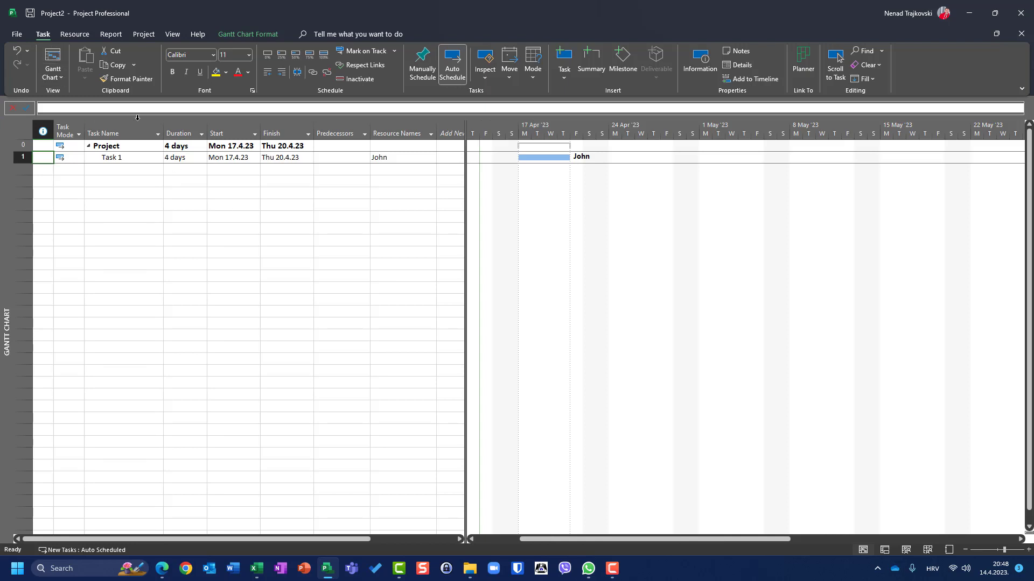
left_click(50, 78)
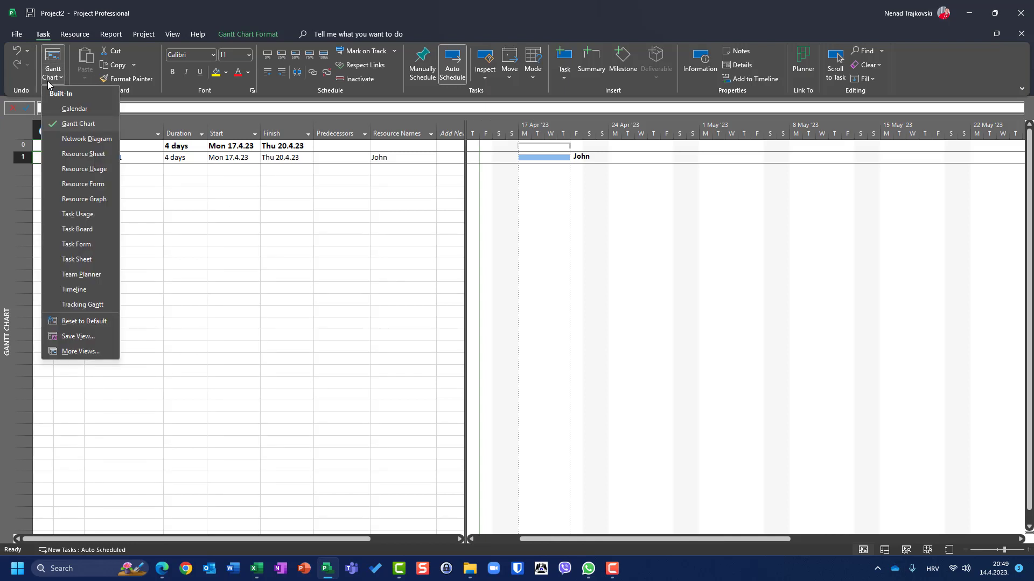
left_click(169, 36)
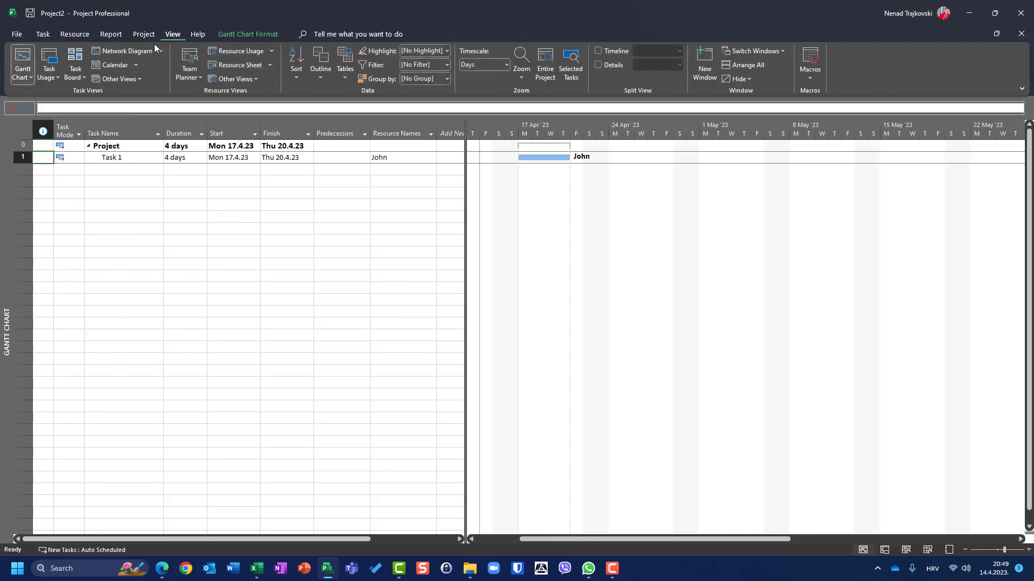
left_click(44, 57)
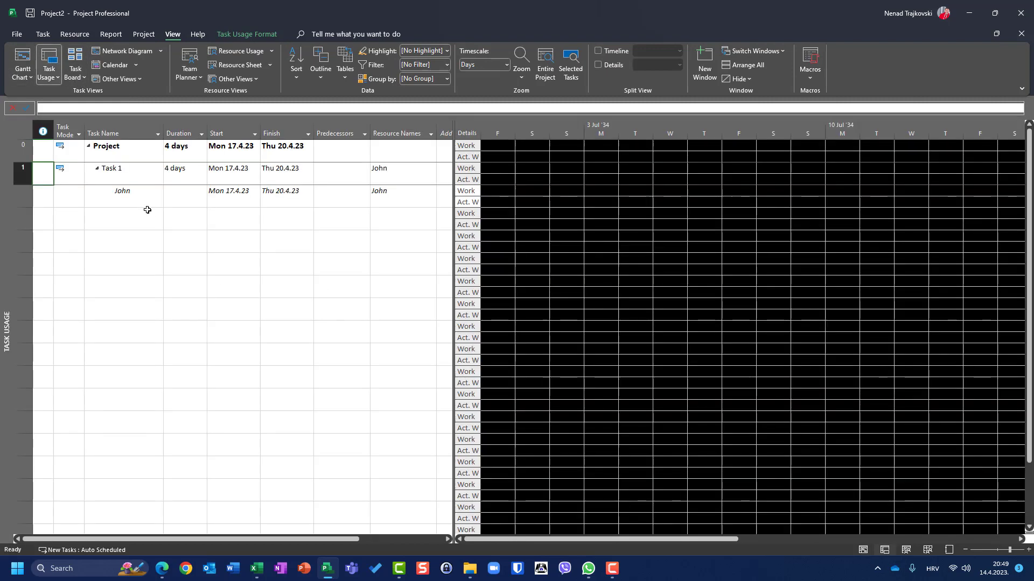
- Show the Task Form details pane beneath Task 1's timephased work
left_click(121, 191)
right_click(127, 167)
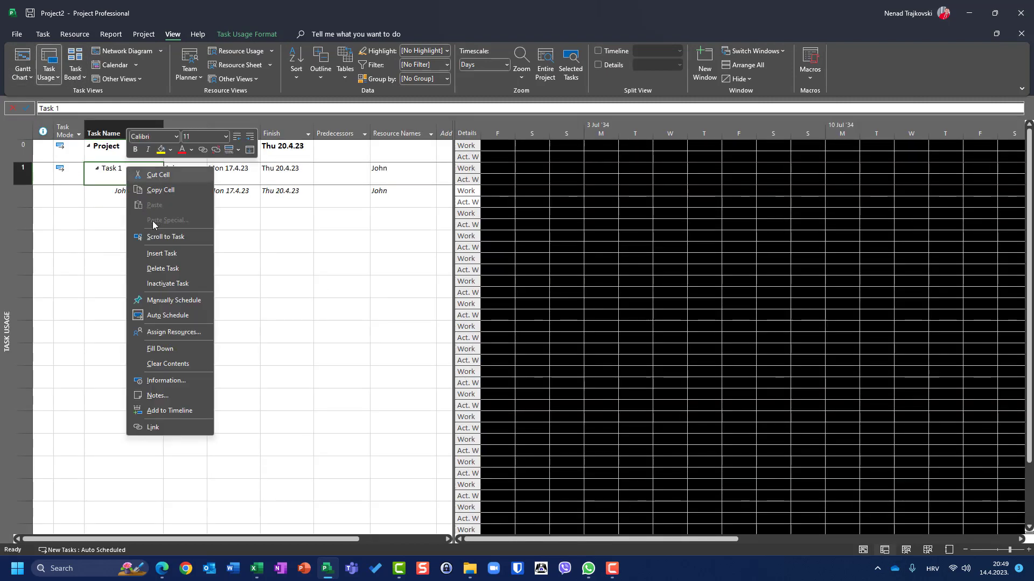
left_click(166, 237)
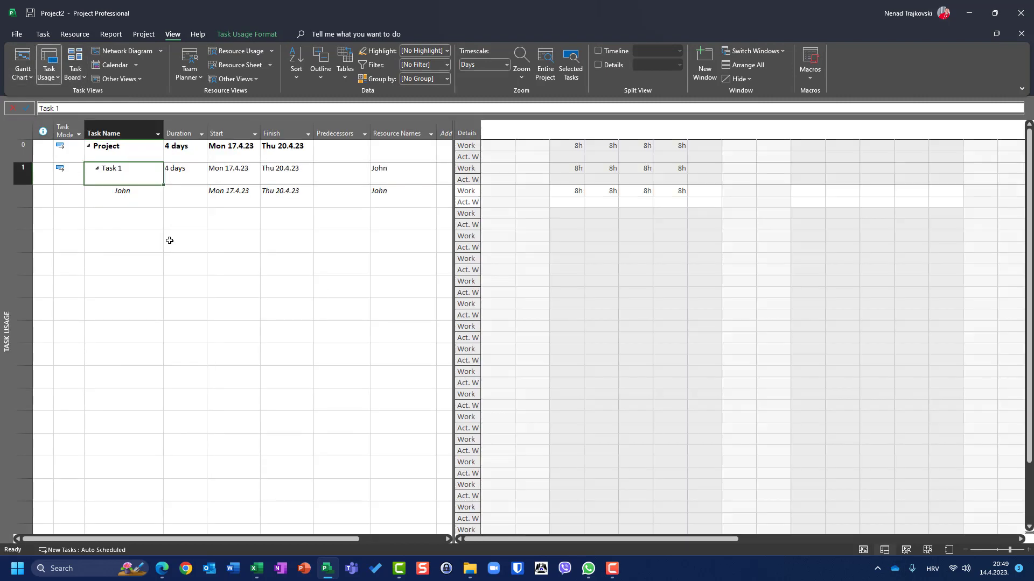
left_click(577, 194)
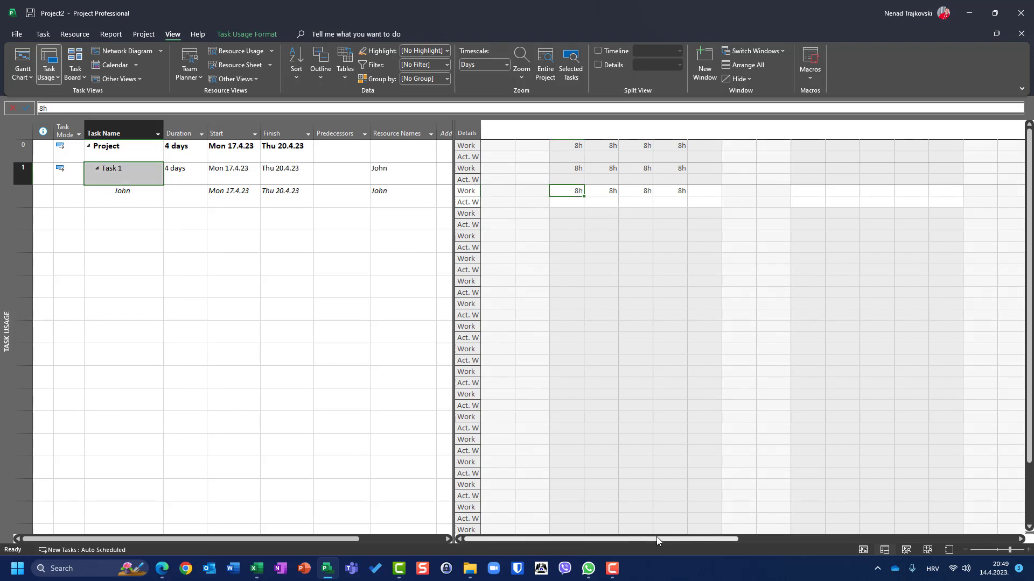
left_click_drag(660, 538, 670, 538)
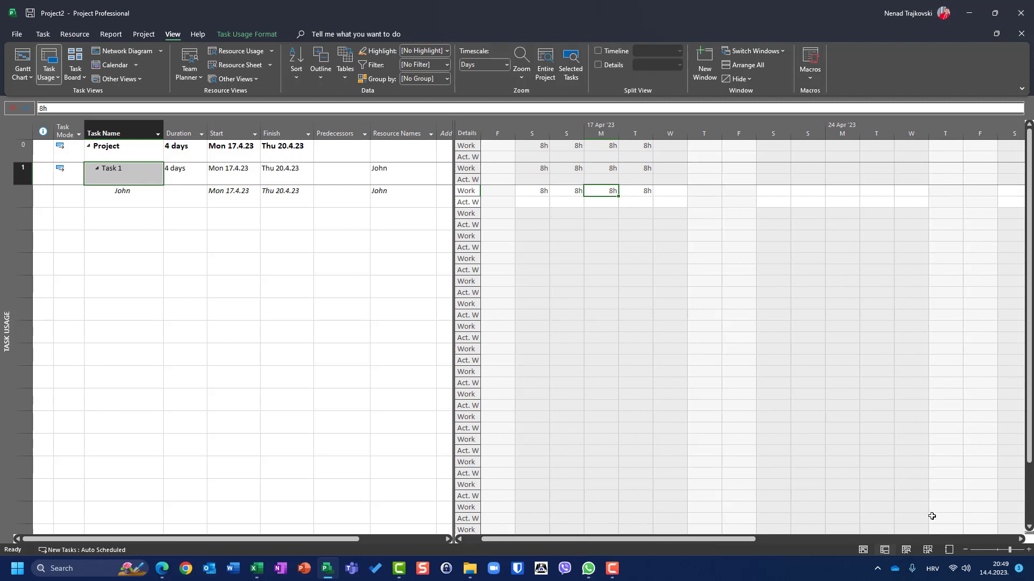
left_click(1019, 540)
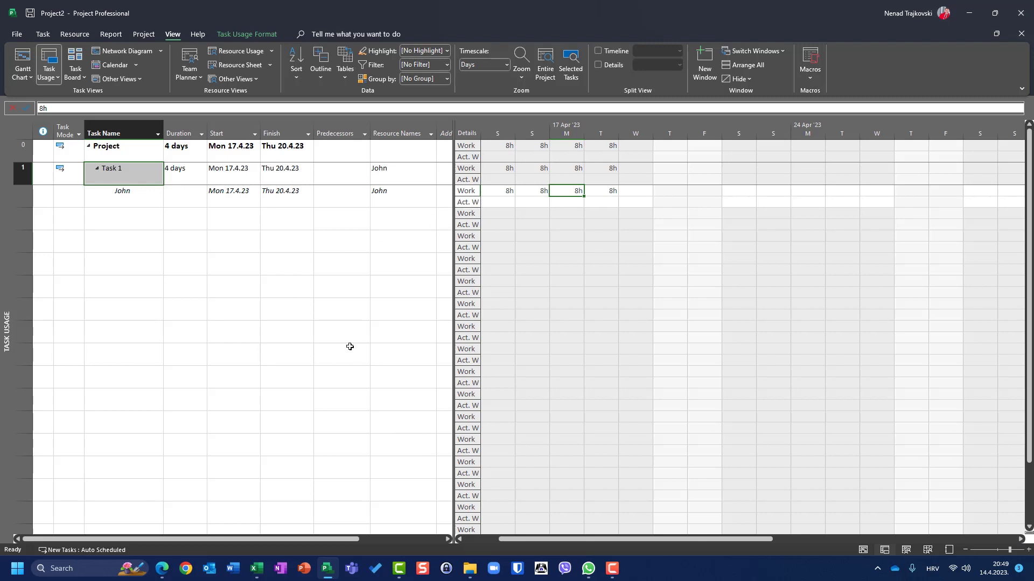
left_click(607, 65)
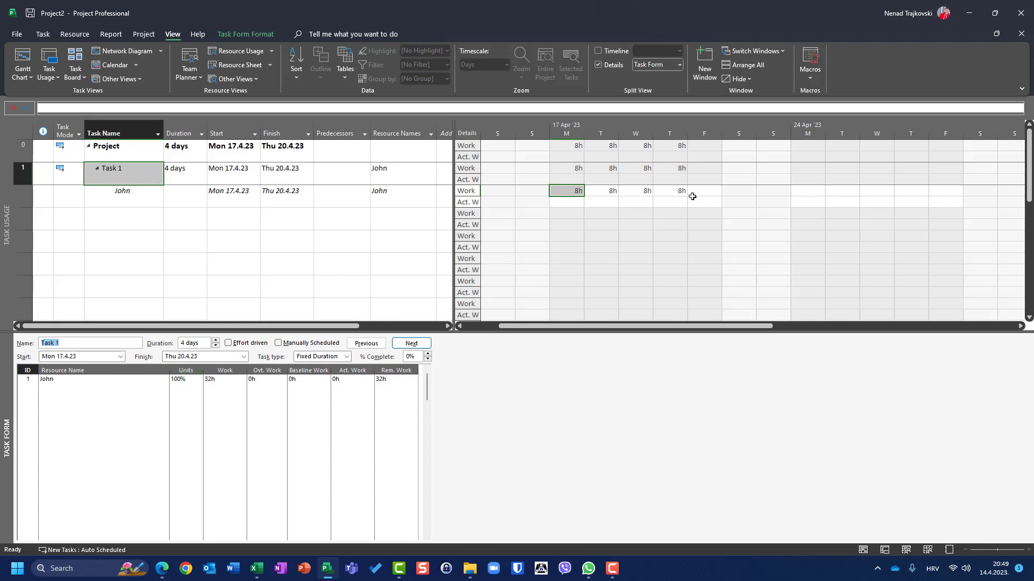
- Mark Task 1 as 50% complete
left_click(48, 36)
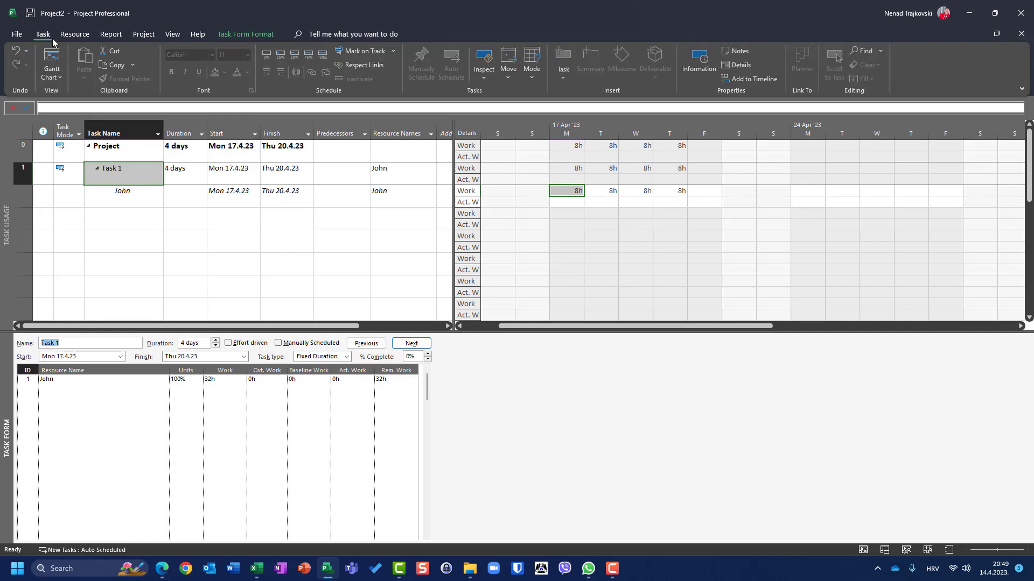
left_click(295, 56)
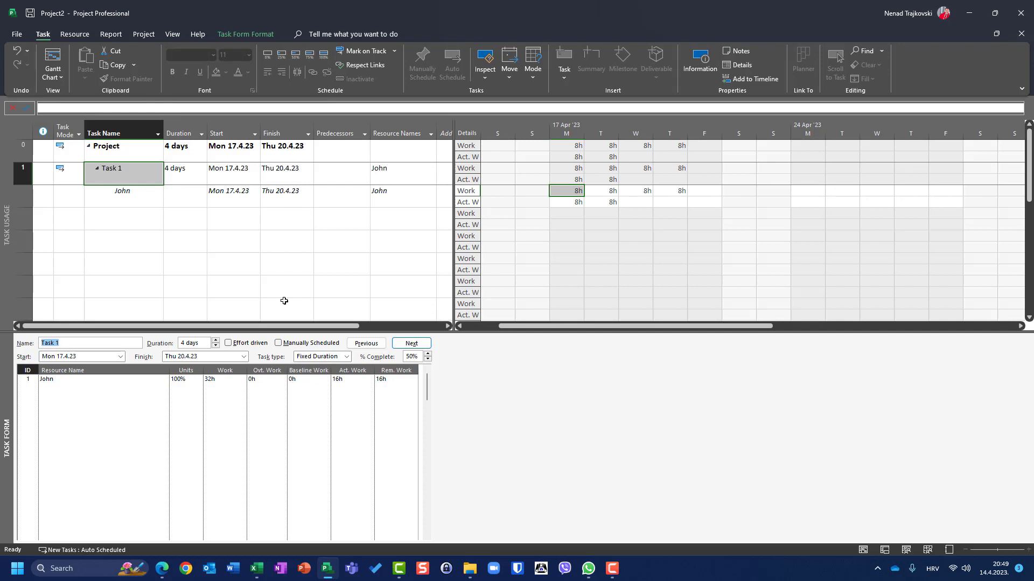
left_click(563, 204)
left_click(592, 201)
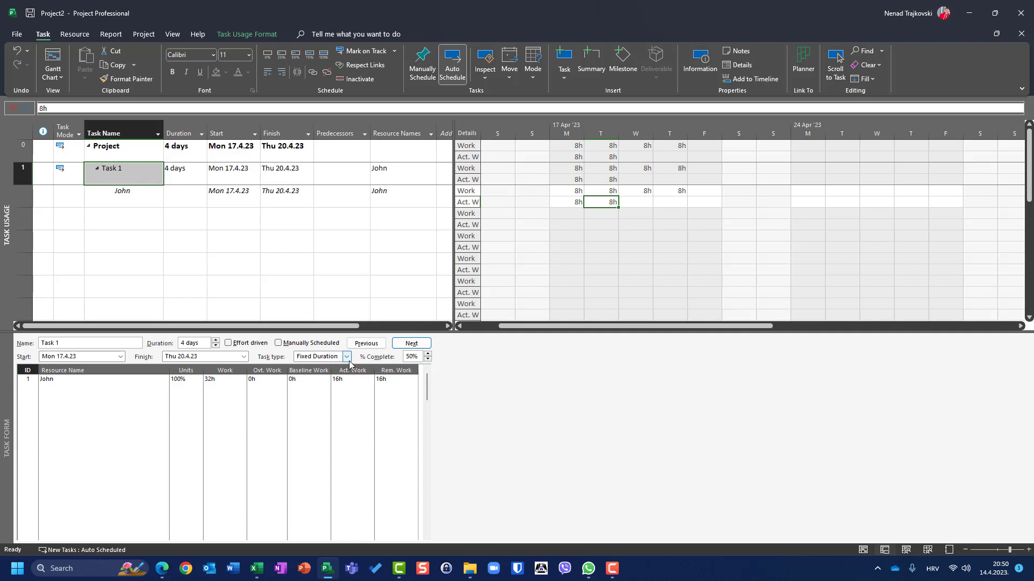
- Set Task 1's type to Fixed Units and its assigned resource's units to 50%
left_click(346, 357)
left_click(339, 375)
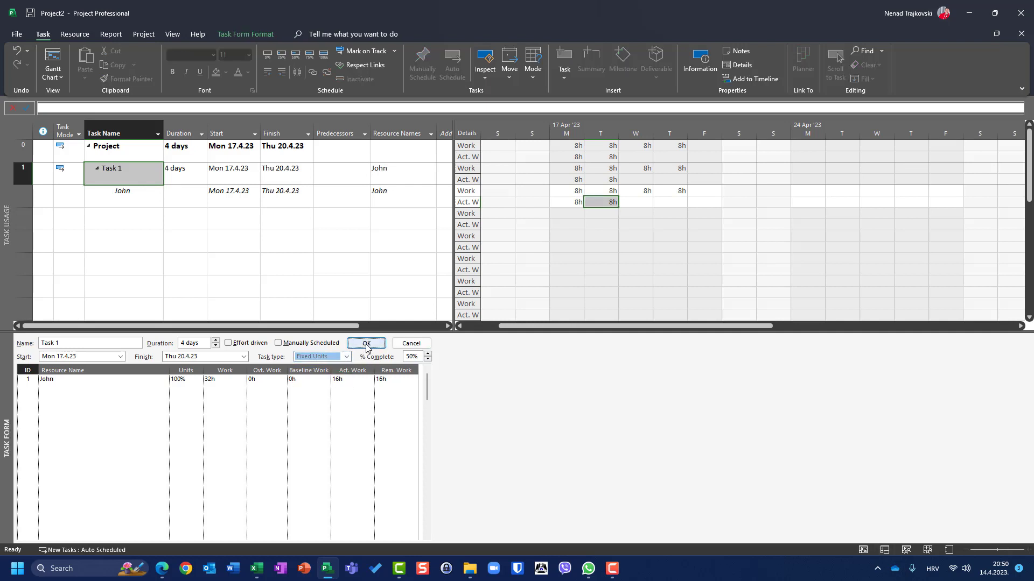
key("Return")
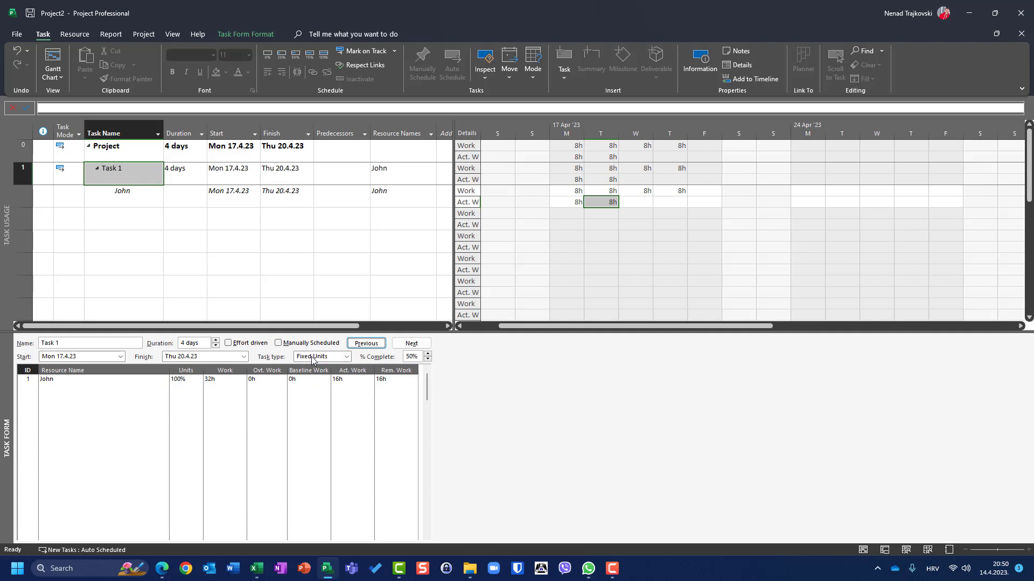
left_click(177, 380)
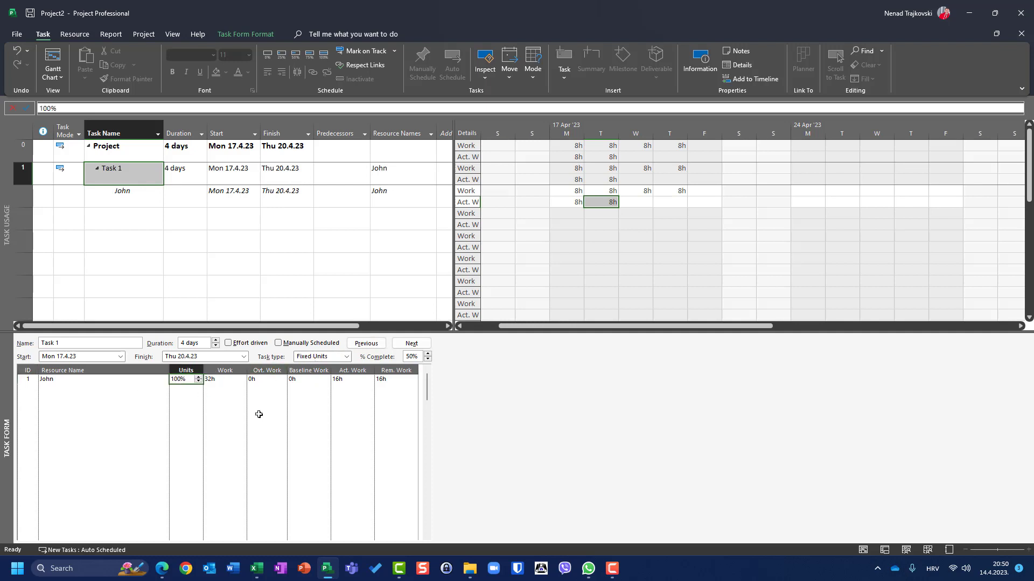
type("50")
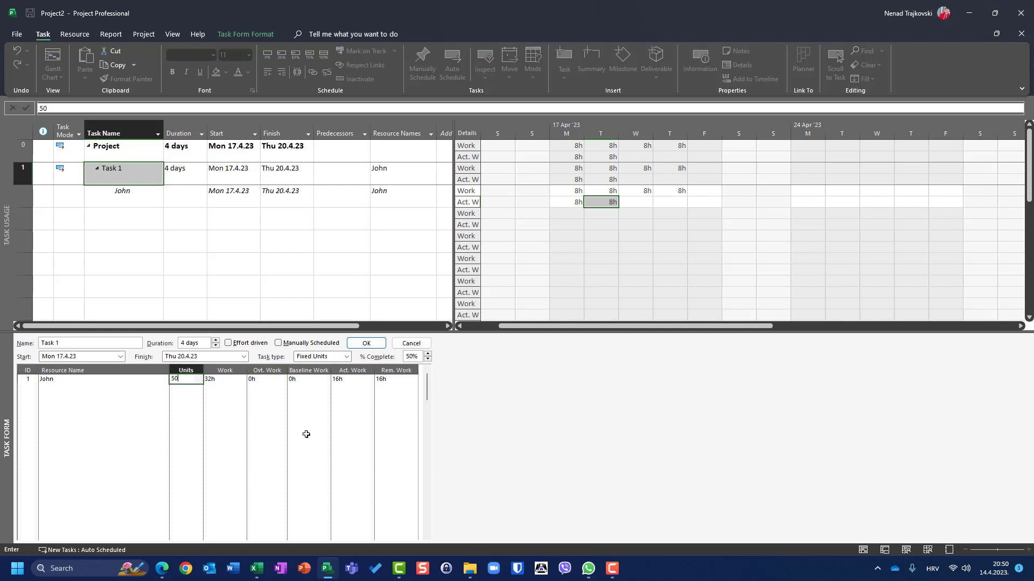
left_click(369, 346)
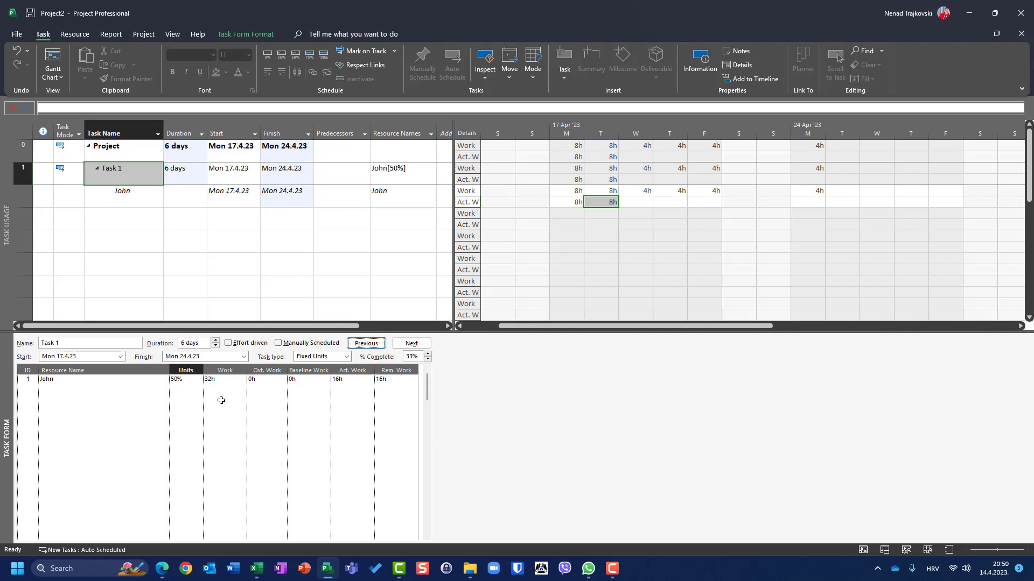
- Undo the 50% units change on Task 1's assignment
left_click(650, 190)
left_click(679, 193)
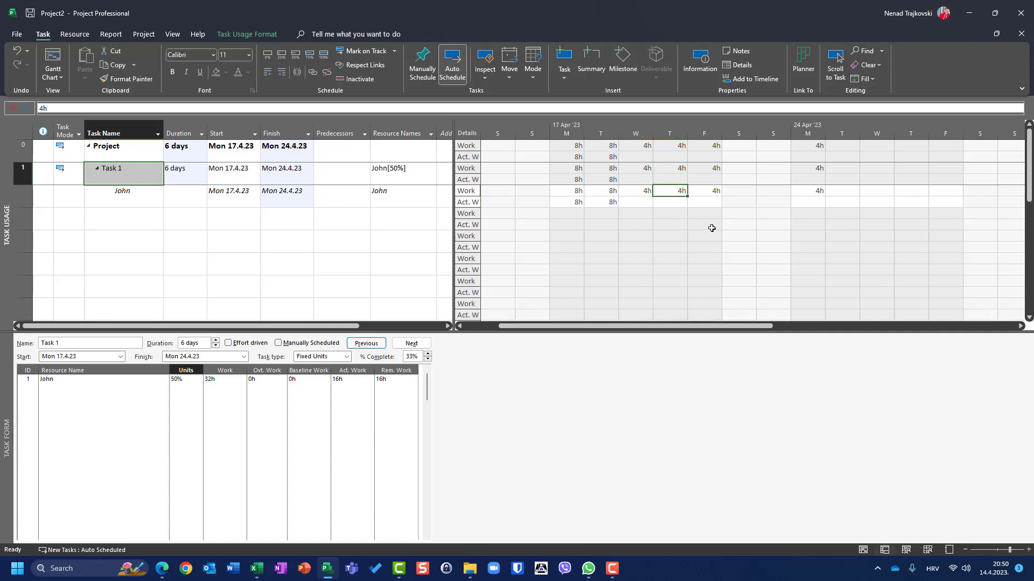
left_click(710, 194)
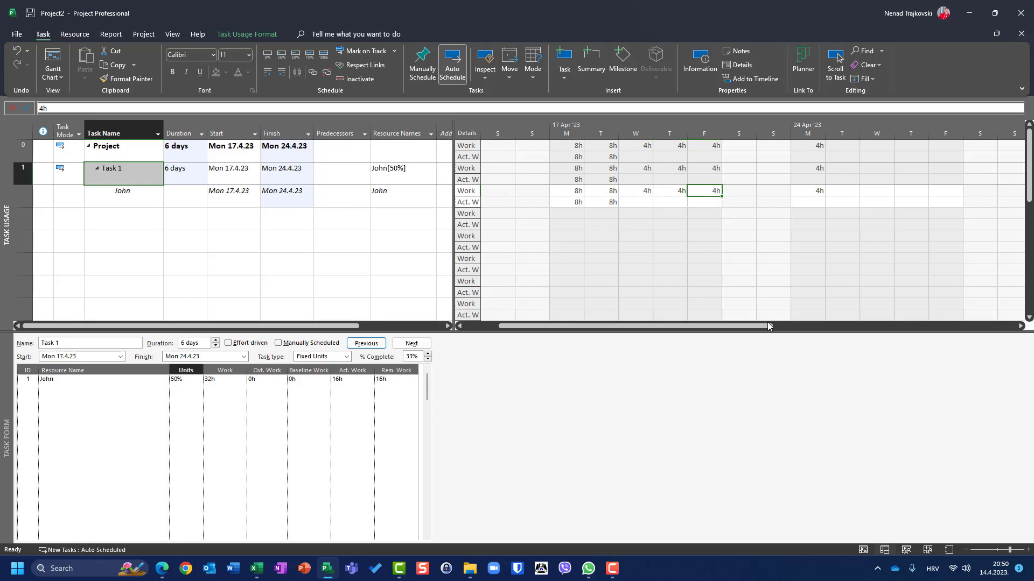
left_click(819, 193)
key("ctrl+z")
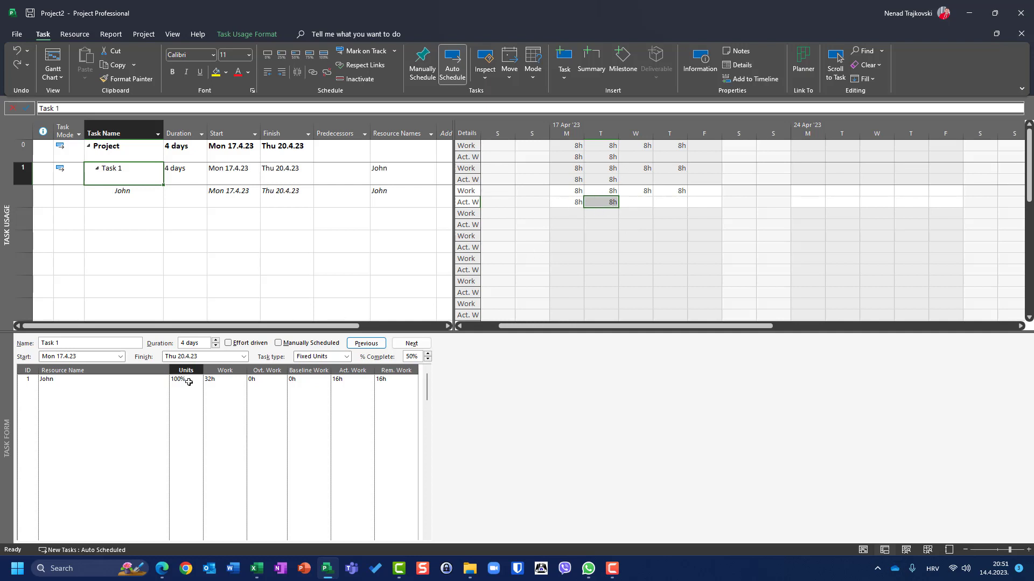
- Change Task 1's task type to Fixed Duration
left_click(347, 357)
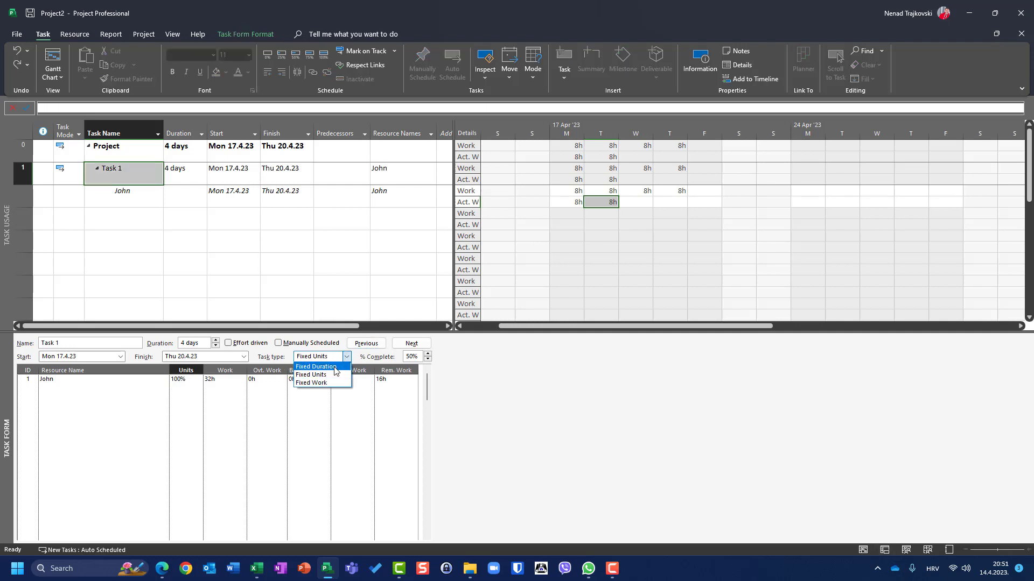
left_click(334, 368)
left_click(366, 343)
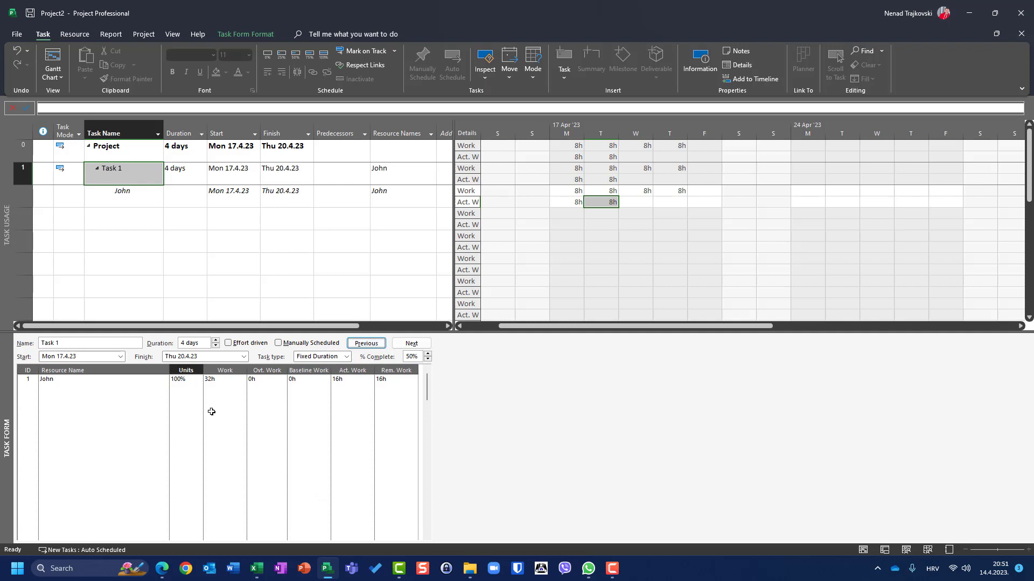
- Set the existing resource's assignment units on Task 1 to 50%
left_click(197, 382)
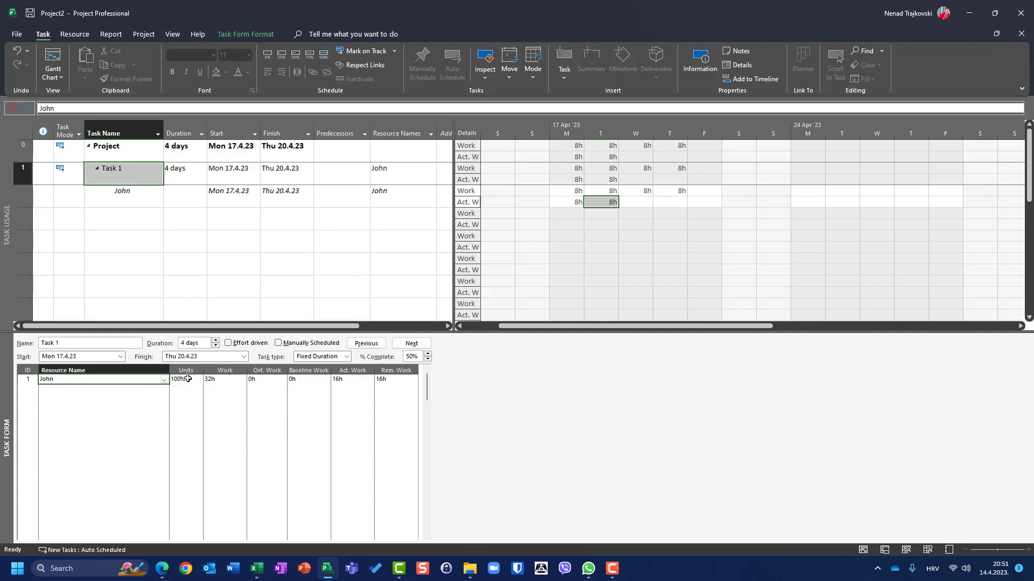
left_click(194, 381)
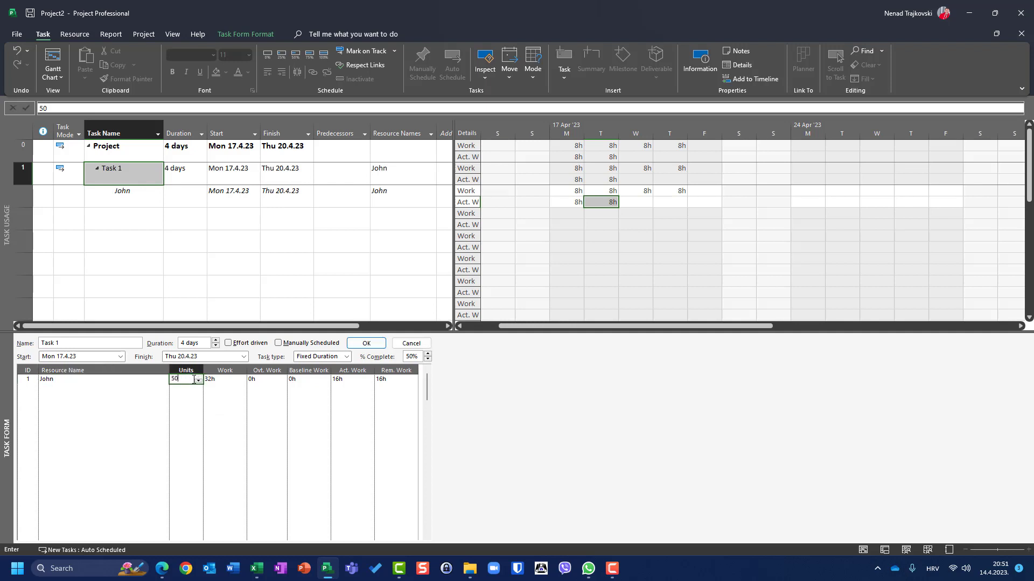
type("50")
left_click(366, 343)
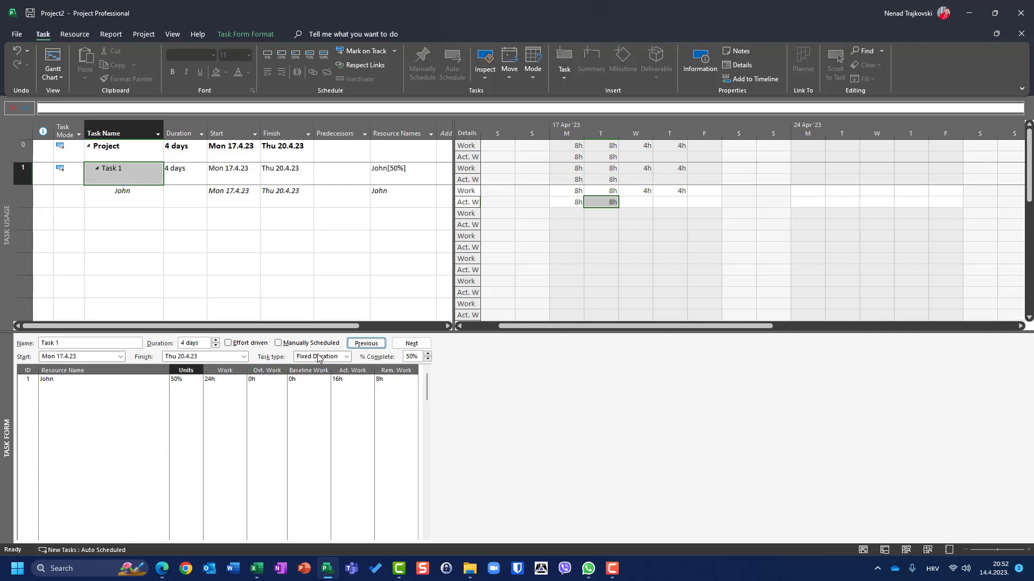
- Assign a second resource from the list to Task 1 at 50% units
left_click(574, 200)
left_click(597, 204)
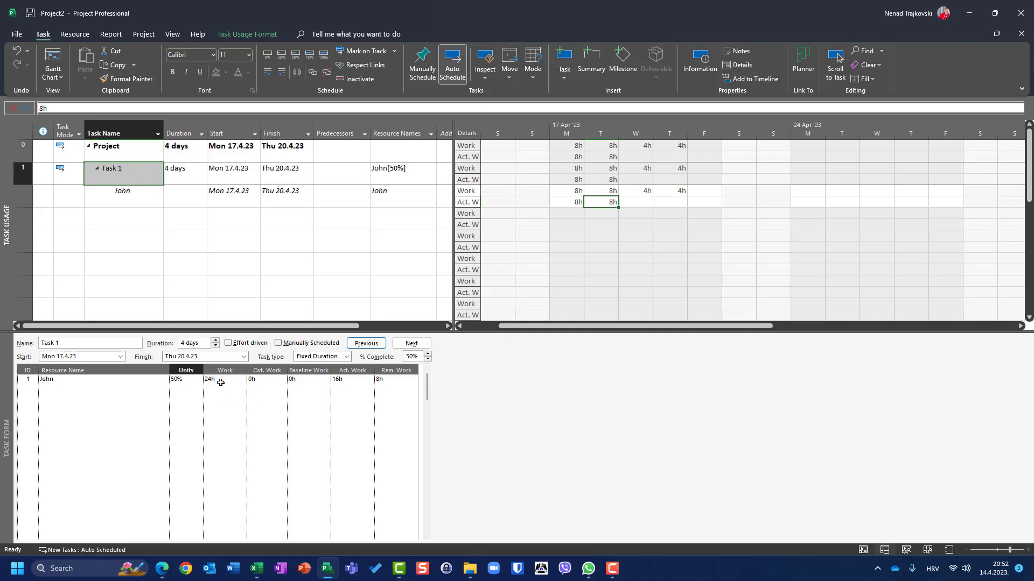
left_click(162, 393)
left_click(164, 393)
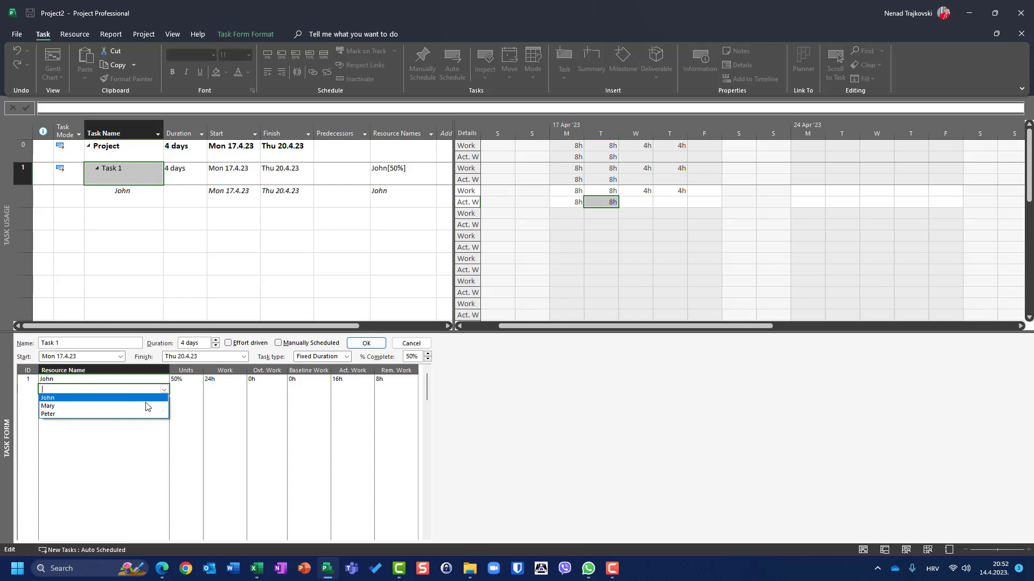
left_click(146, 405)
left_click(186, 390)
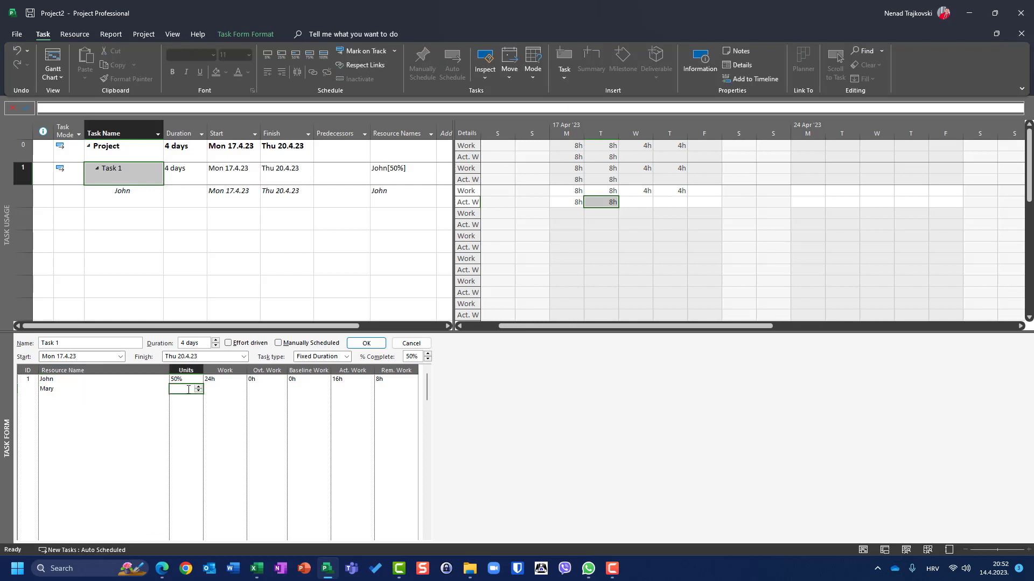
type("50")
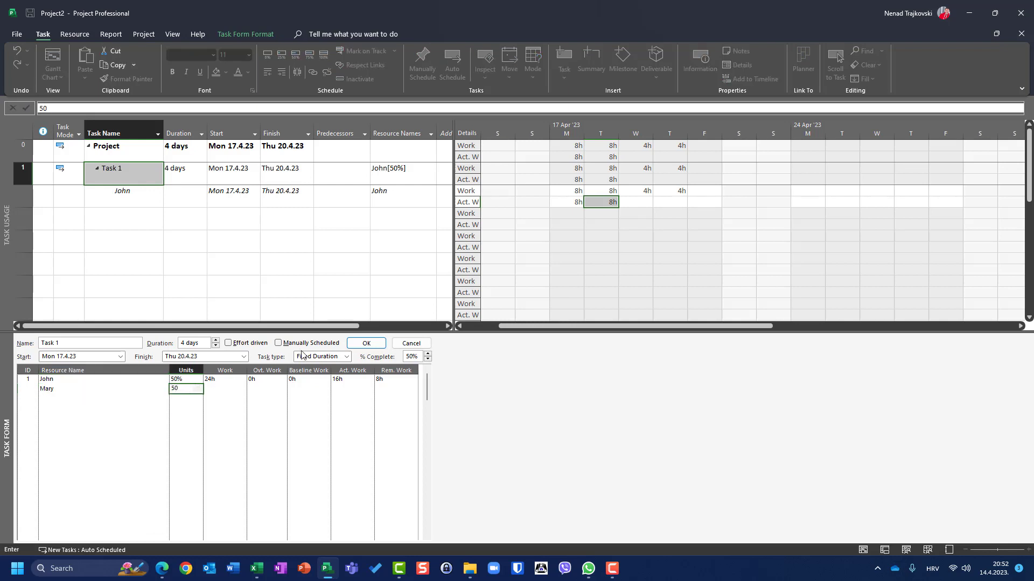
left_click(367, 344)
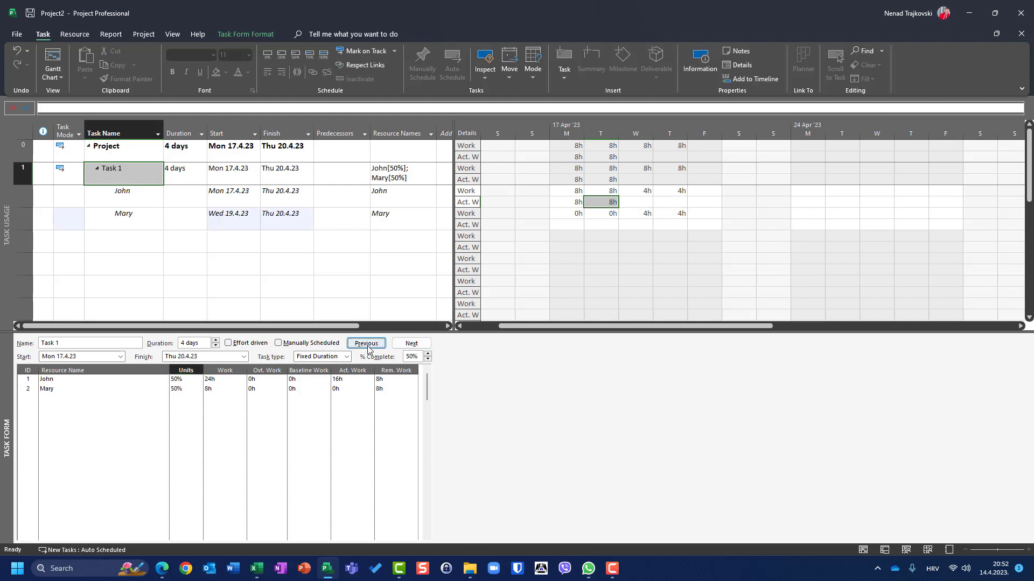